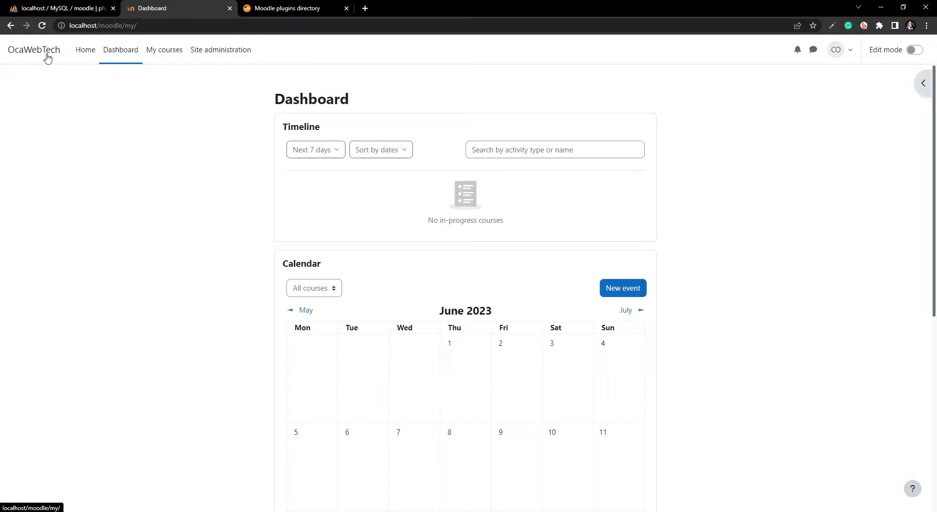
pyautogui.scroll(-7, 224, 339)
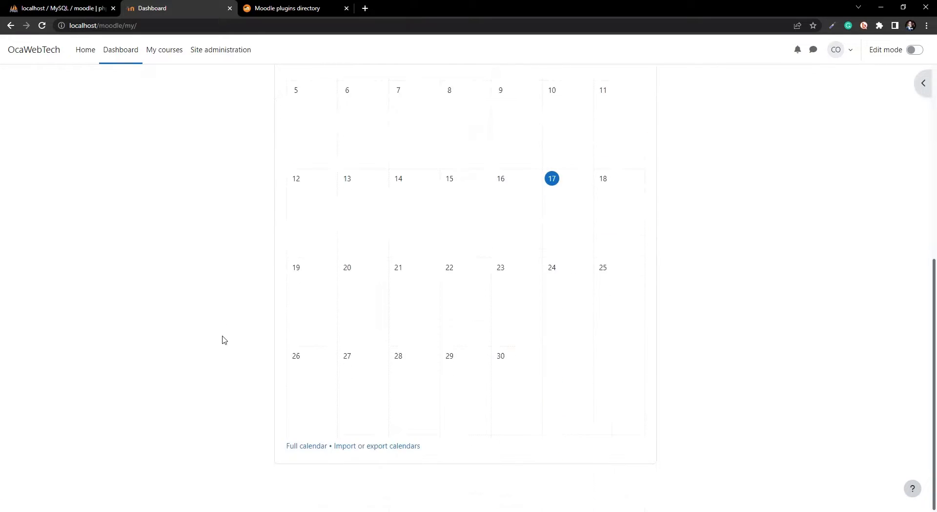
pyautogui.scroll(7, 220, 336)
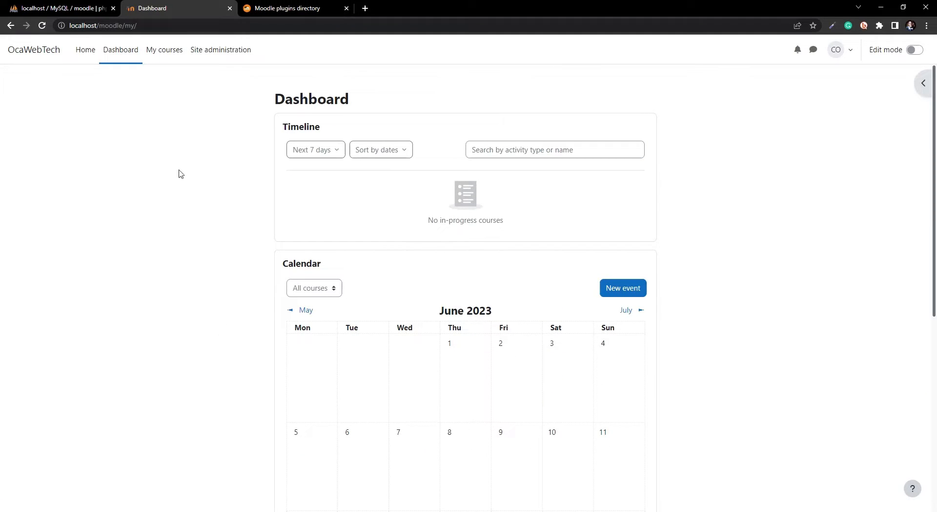
# Switch to the Moodle plugins directory and filter the plugin list to the Theme plugin type.
pyautogui.click(264, 8)
pyautogui.click(151, 25)
pyautogui.moveTo(152, 25); pyautogui.dragTo(50, 22)
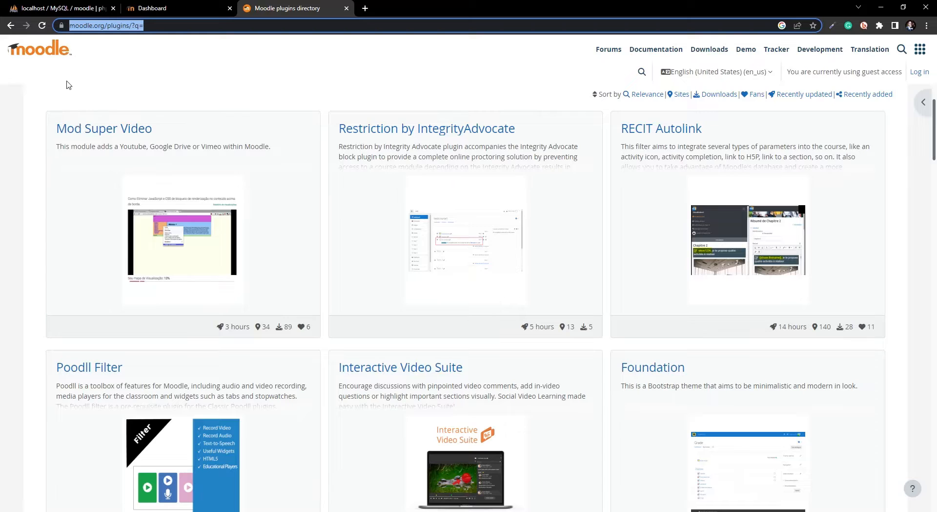
pyautogui.scroll(2, 201, 200)
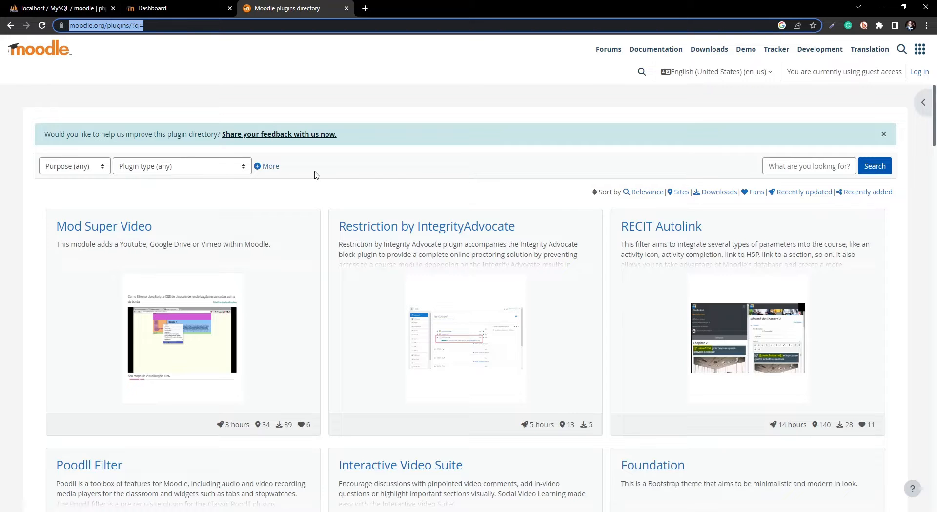
pyautogui.click(796, 167)
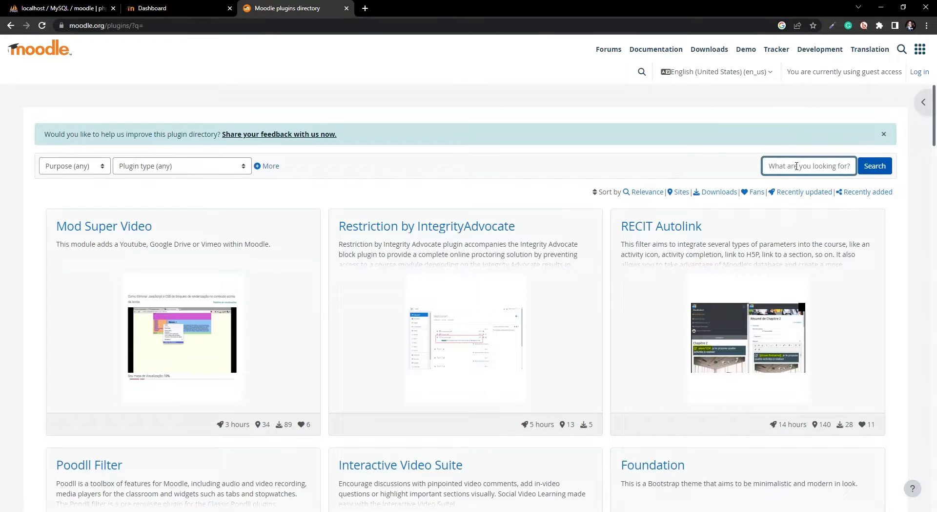
pyautogui.scroll(-7, 636, 411)
pyautogui.scroll(7, 636, 412)
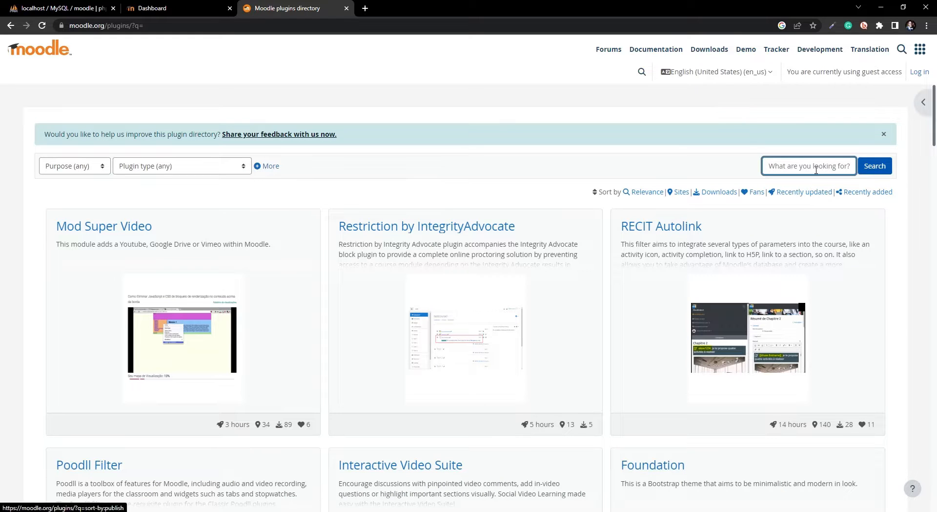
pyautogui.click(180, 169)
pyautogui.scroll(-10, 174, 322)
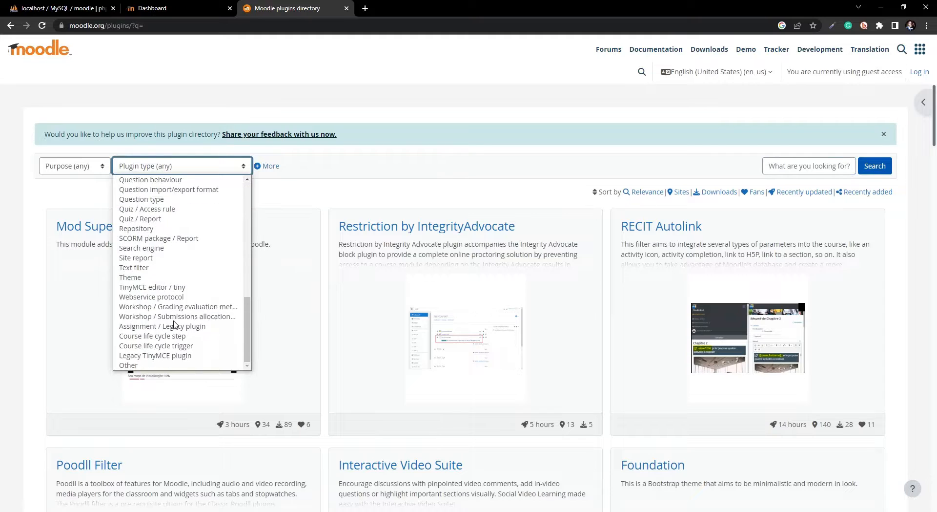
pyautogui.click(147, 277)
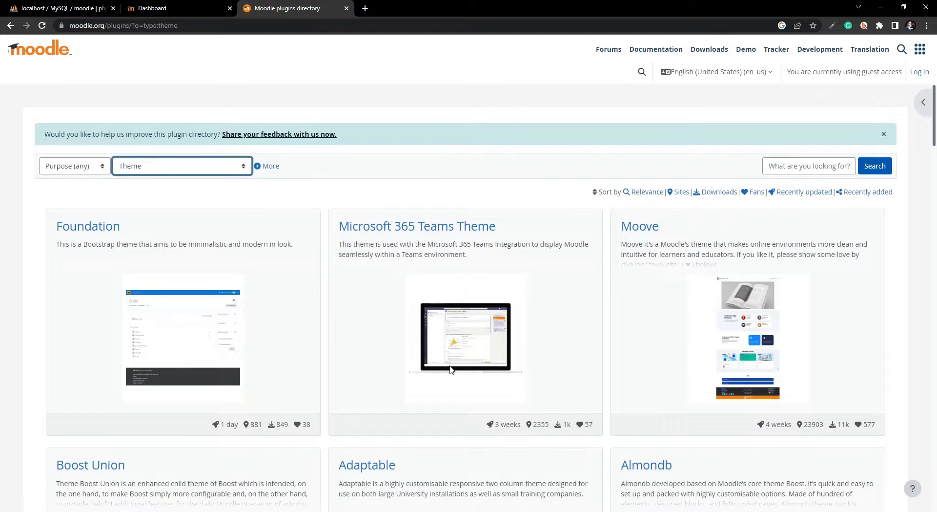
# Find the Adaptable theme in the list and open its downloadable versions.
pyautogui.scroll(-3, 451, 369)
pyautogui.scroll(-3, 353, 361)
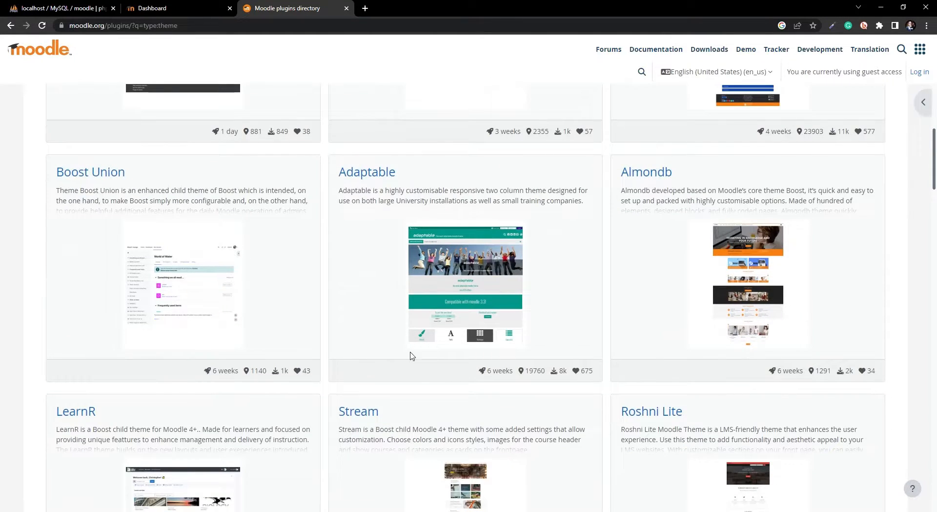
pyautogui.click(371, 172)
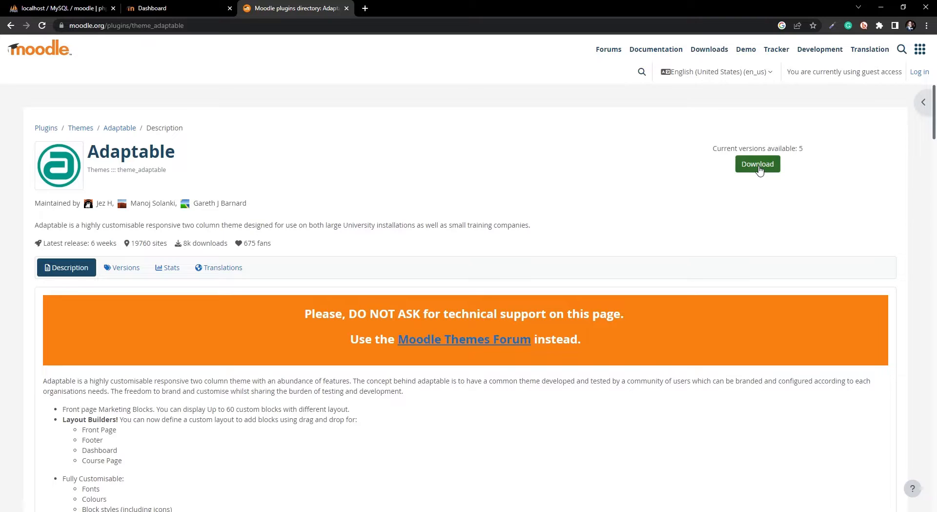
pyautogui.click(759, 167)
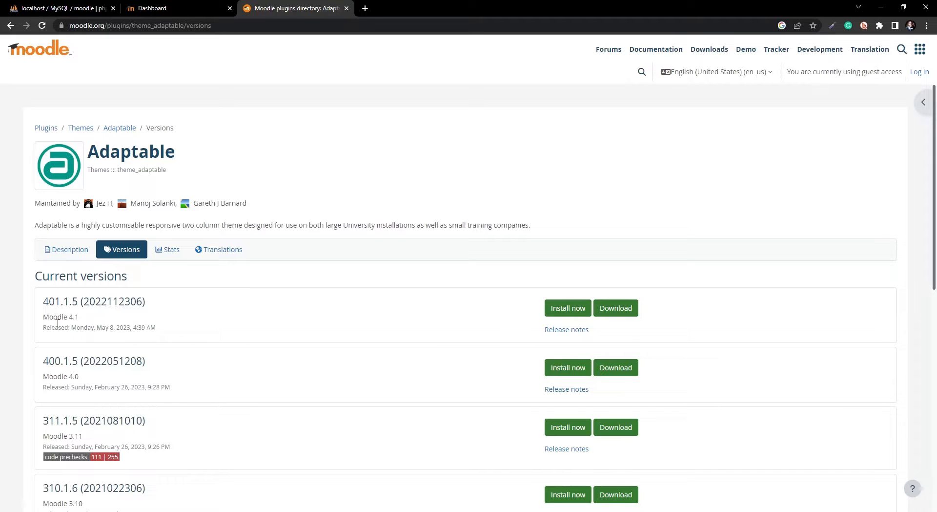
# Download Adaptable version 401.1.5 for Moodle 4.1 and save the ZIP file in the Downloads folder.
pyautogui.moveTo(84, 319); pyautogui.dragTo(44, 317)
pyautogui.moveTo(82, 319); pyautogui.dragTo(53, 321)
pyautogui.click(52, 320)
pyautogui.click(623, 313)
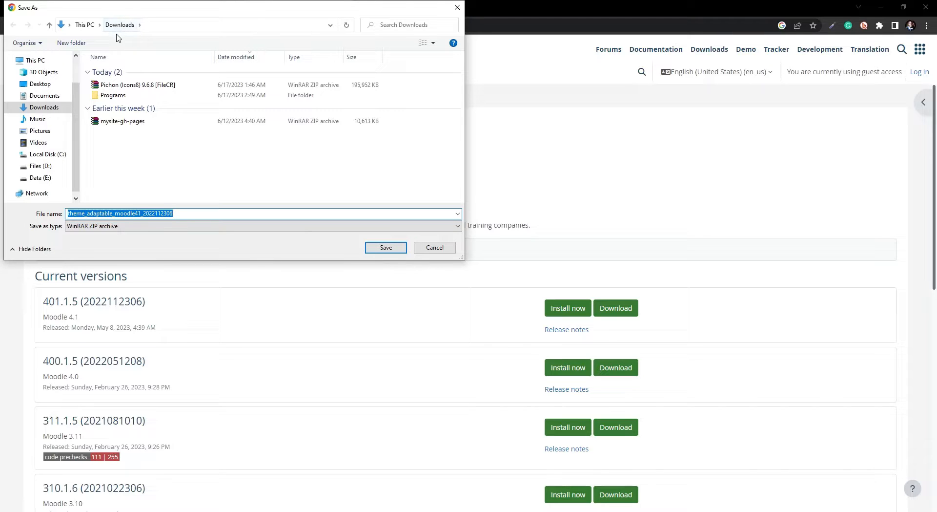
pyautogui.click(386, 248)
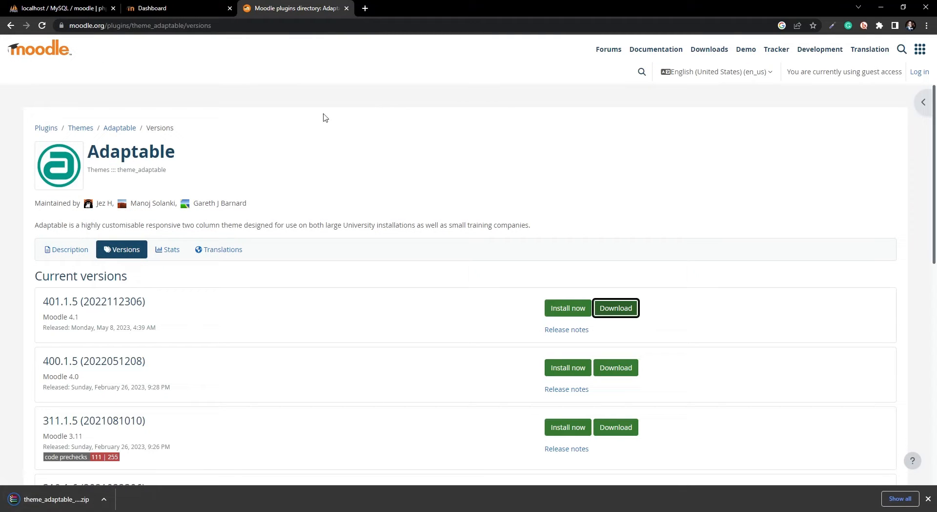
# Return to the local Moodle site and open the plugin installer in site administration.
pyautogui.click(154, 9)
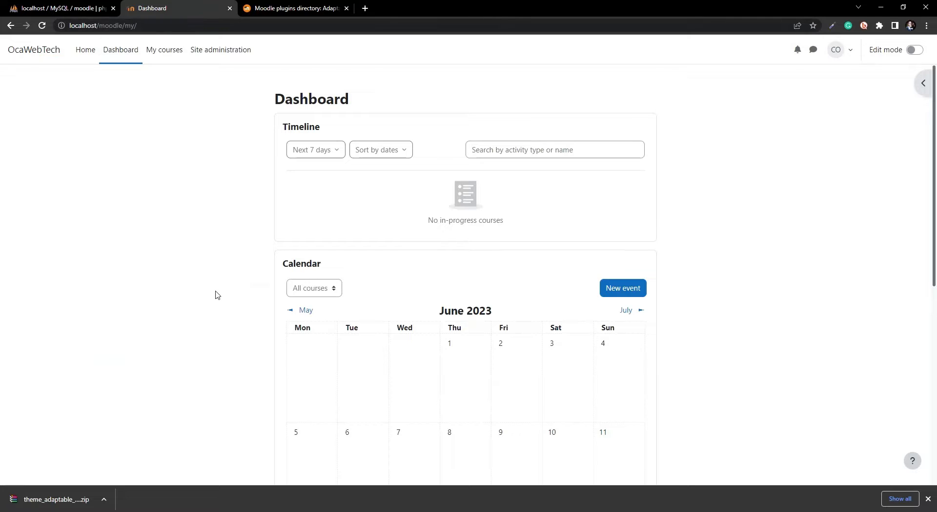
pyautogui.click(221, 54)
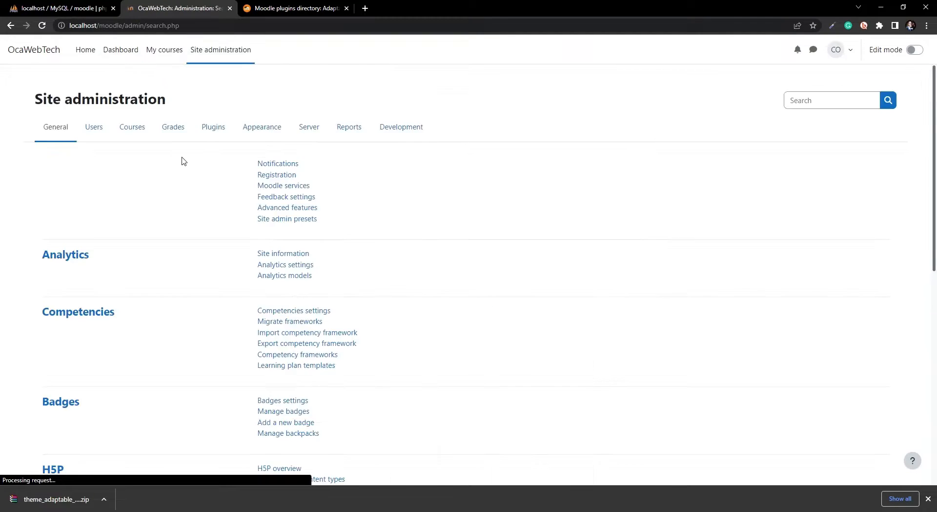
pyautogui.click(262, 127)
pyautogui.click(212, 128)
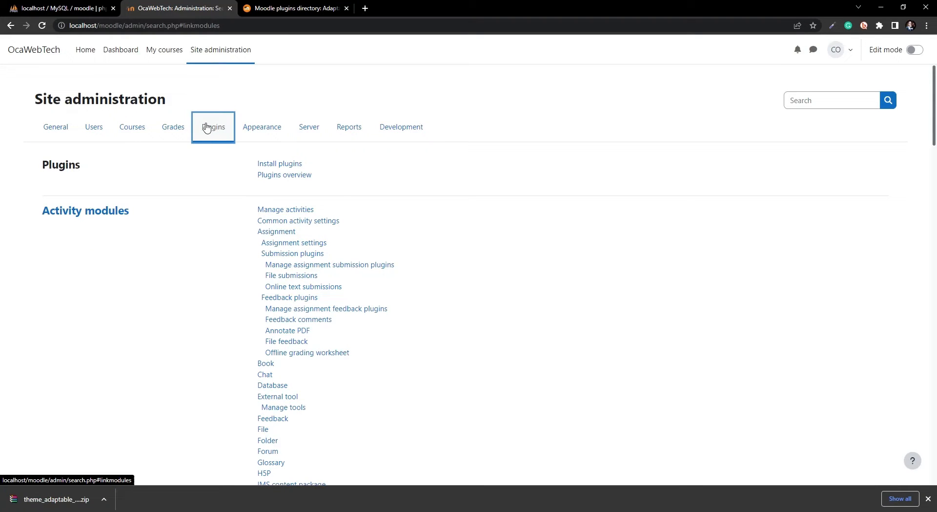
pyautogui.click(282, 167)
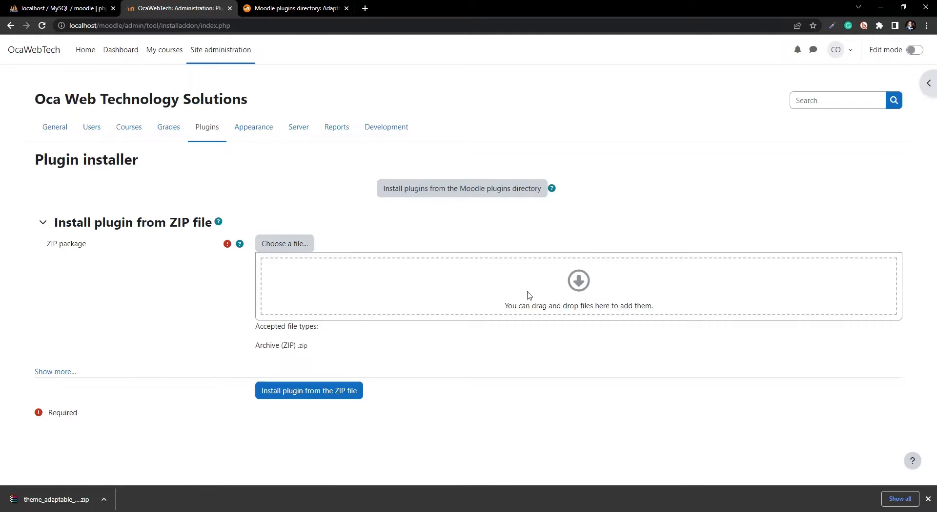
pyautogui.click(283, 248)
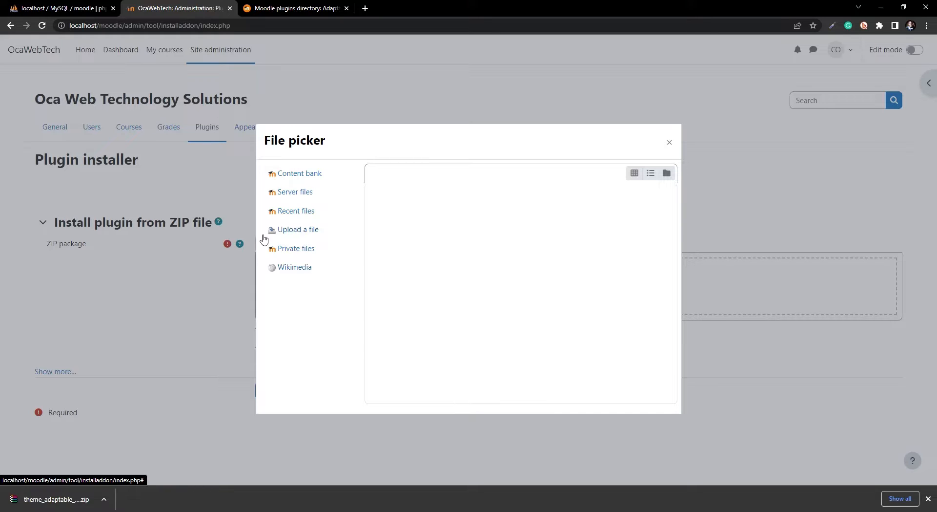
pyautogui.click(294, 229)
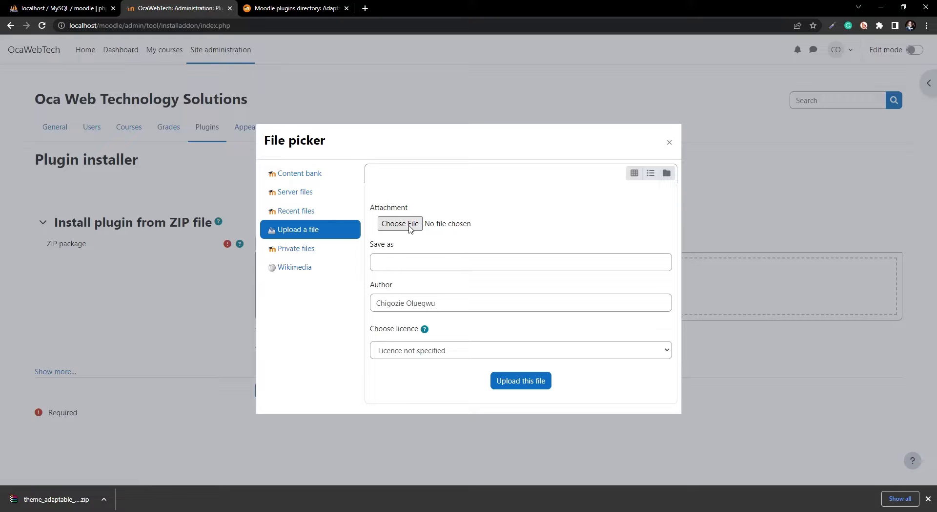
pyautogui.click(411, 227)
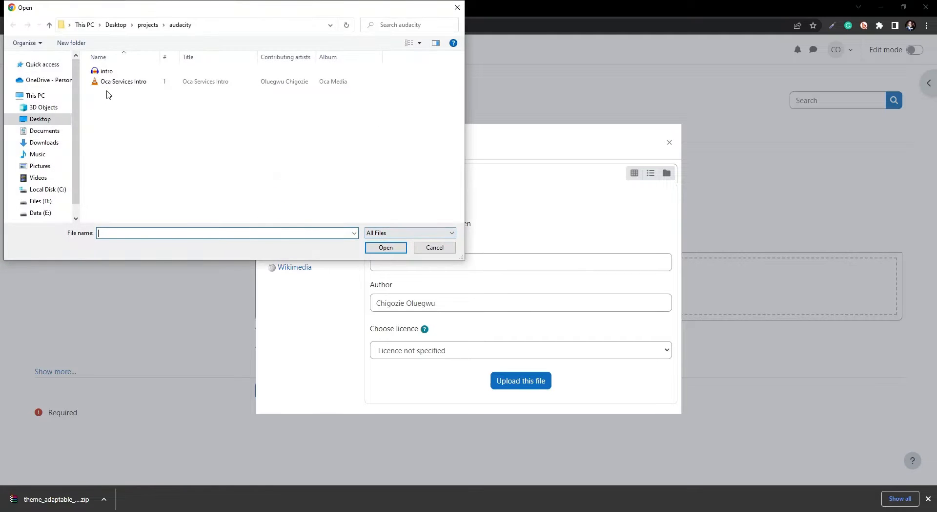
pyautogui.click(52, 146)
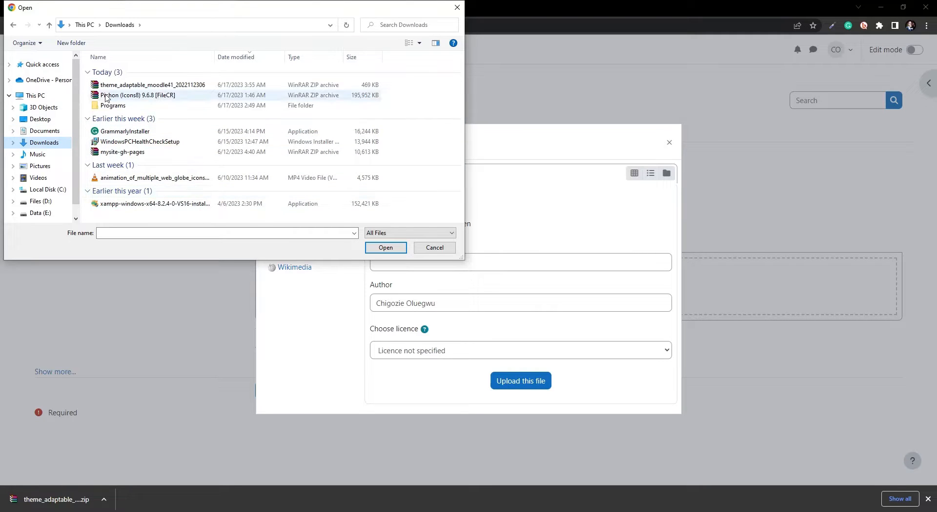
pyautogui.click(132, 86)
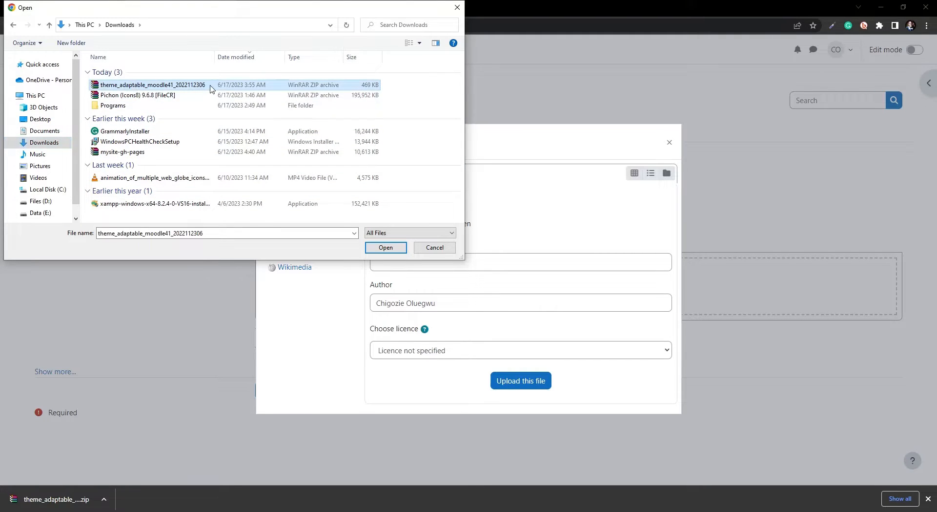
pyautogui.click(388, 251)
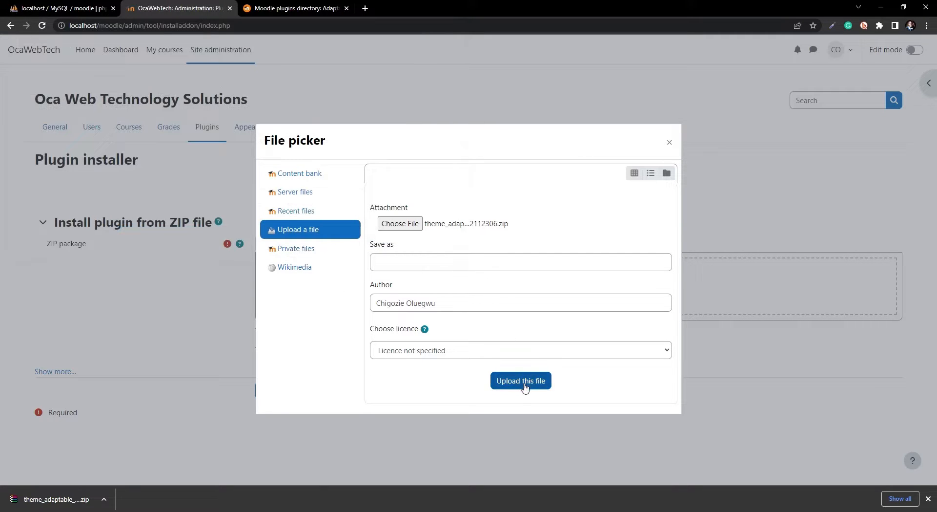
pyautogui.click(512, 386)
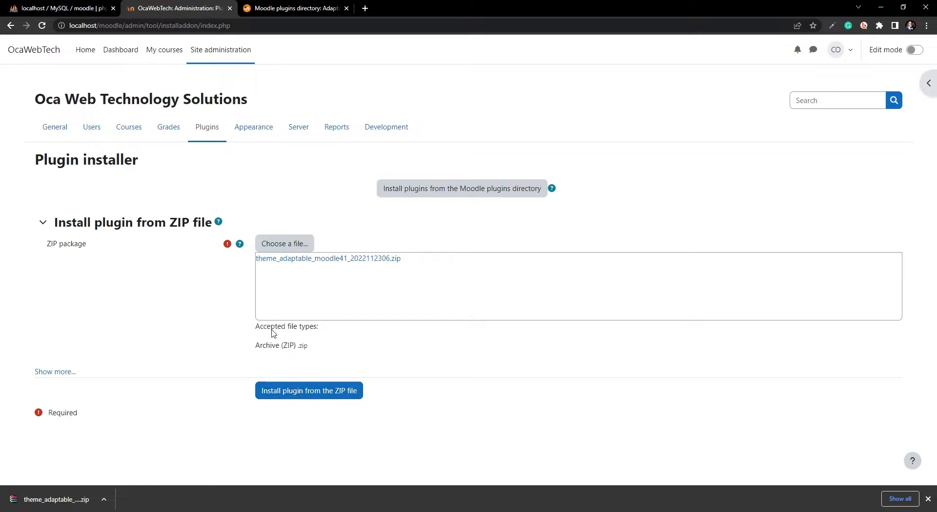
# Install the plugin from the uploaded ZIP file and continue through the validation and server checks to the plugins check.
pyautogui.click(288, 390)
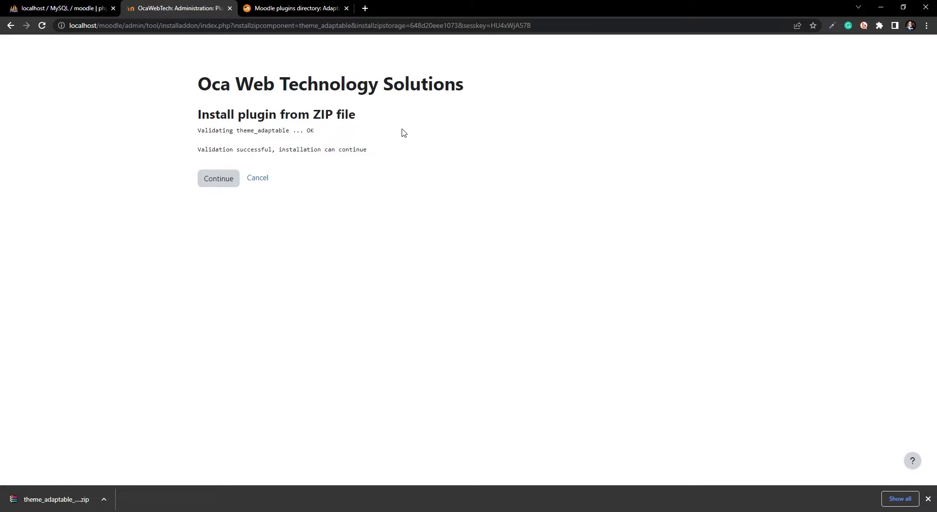
pyautogui.click(208, 184)
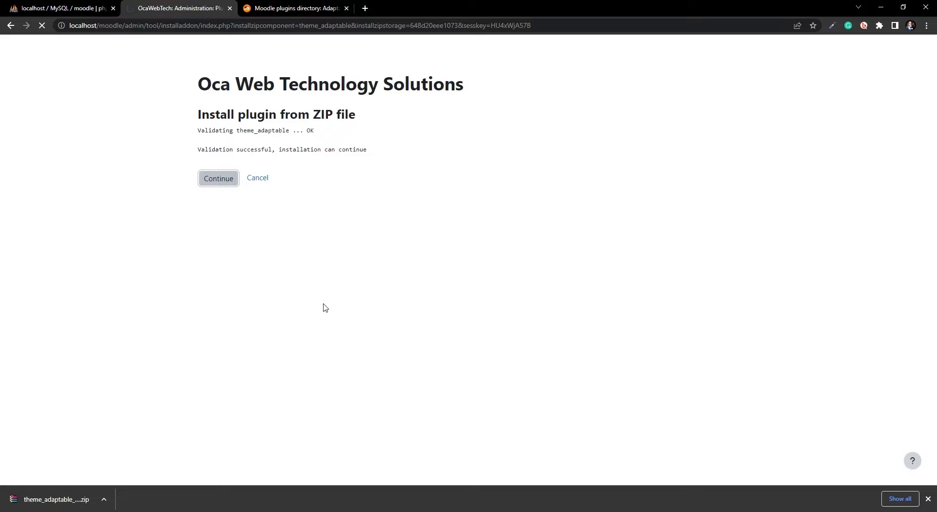
pyautogui.scroll(-5, 320, 260)
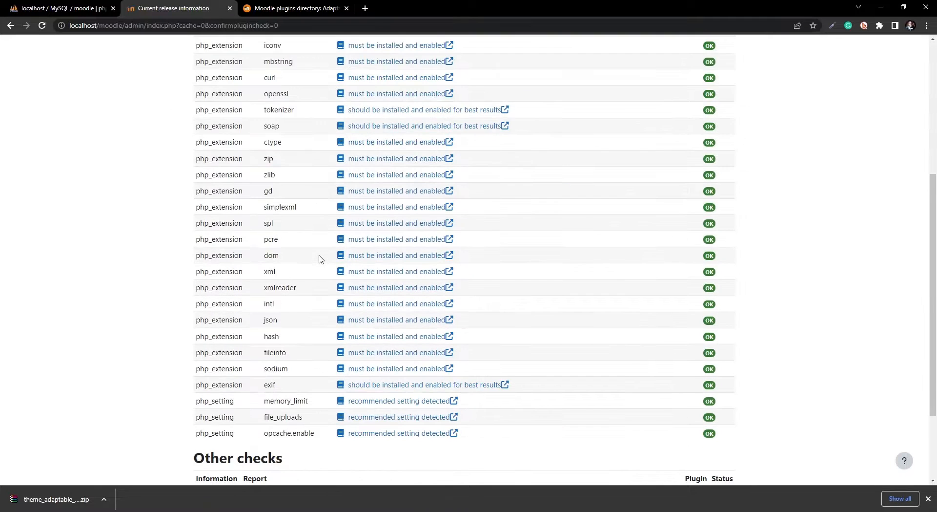
pyautogui.scroll(5, 319, 264)
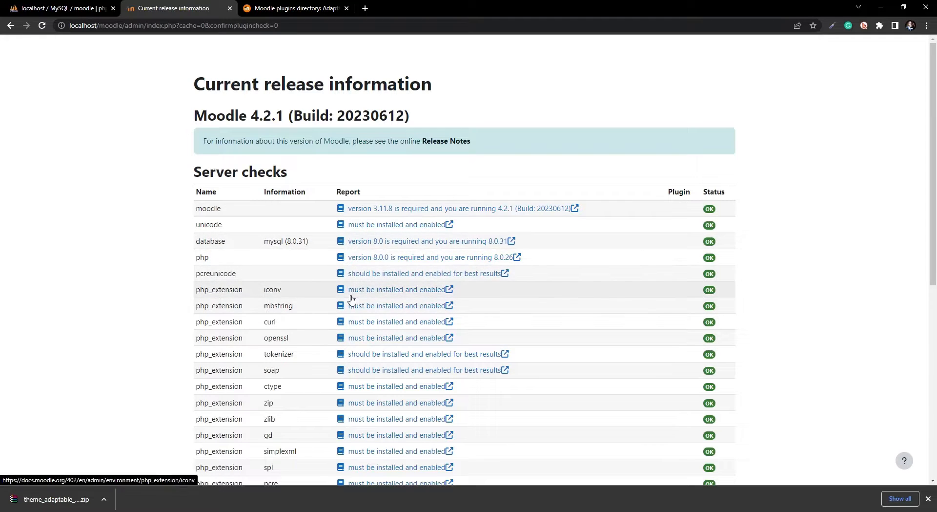
pyautogui.scroll(-7, 369, 293)
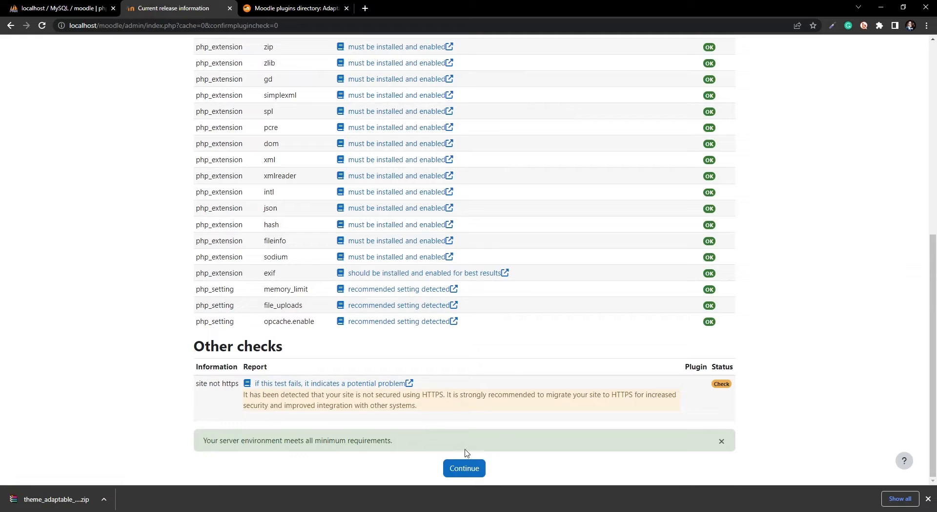
pyautogui.click(457, 470)
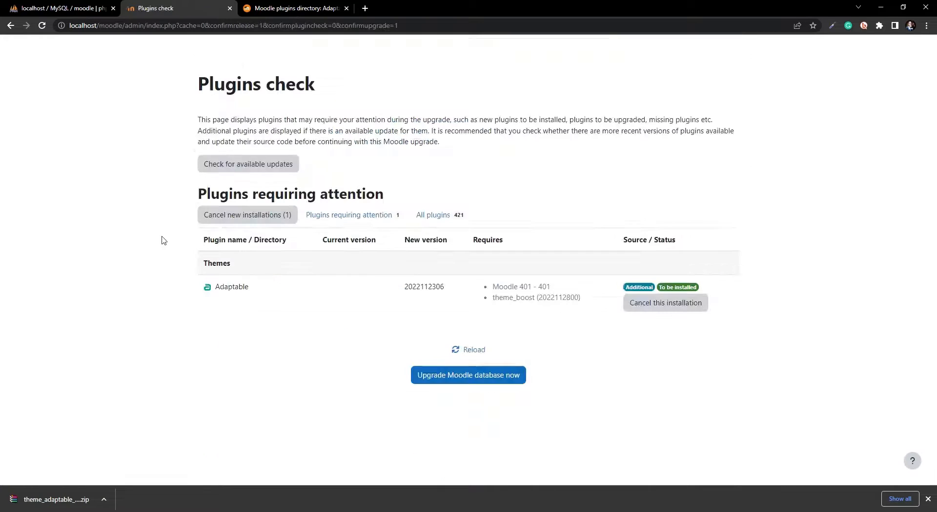
# Upgrade the Moodle database to install the Adaptable theme and continue to its new settings.
pyautogui.click(471, 380)
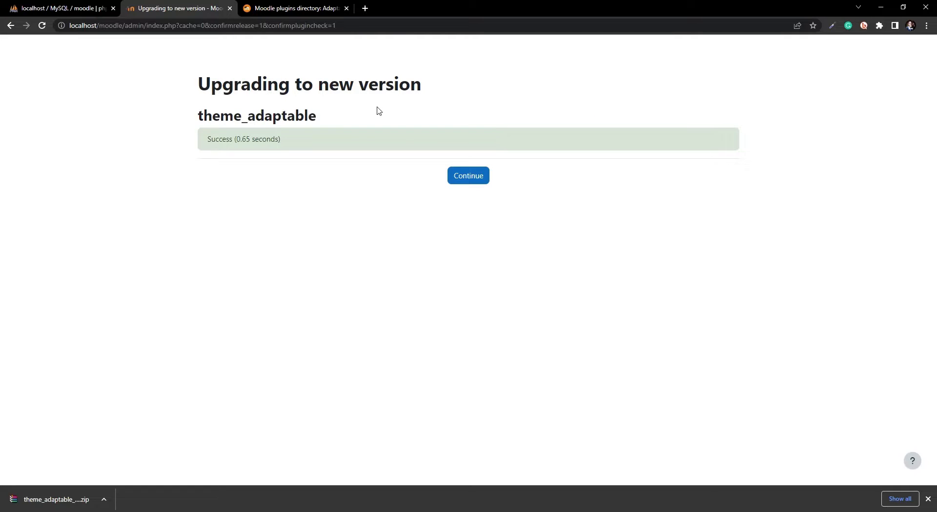
pyautogui.click(464, 181)
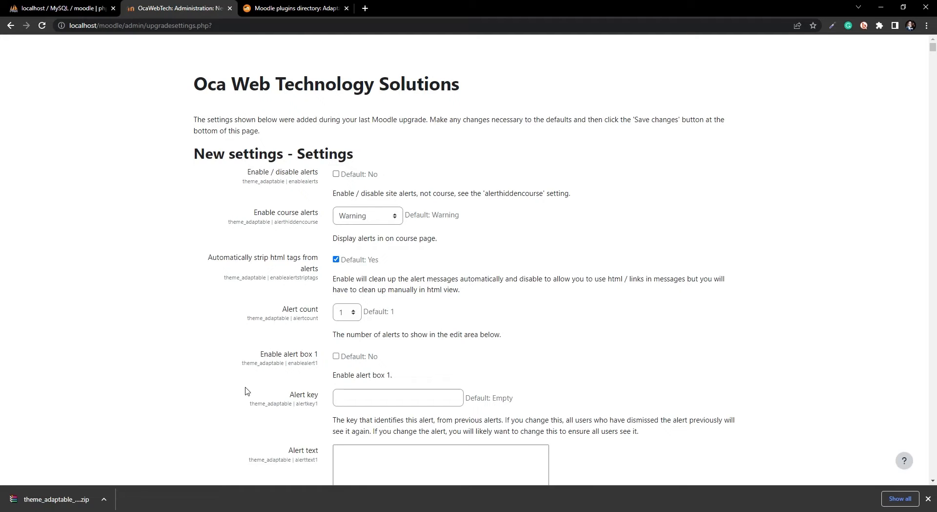
# Review the Adaptable theme's new settings and save them with their default values, including the remaining analytics, slider and help link settings.
pyautogui.scroll(-12, 271, 336)
pyautogui.scroll(-20, 272, 336)
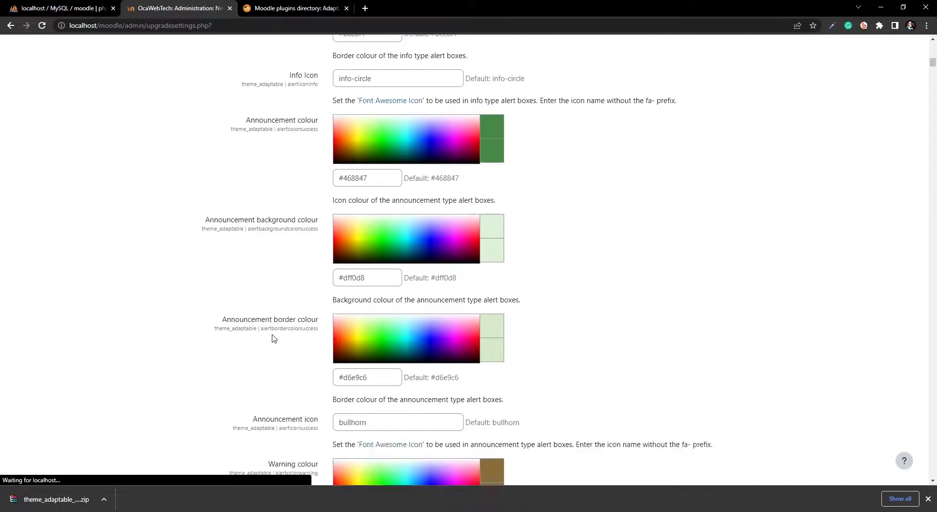
pyautogui.scroll(-20, 264, 350)
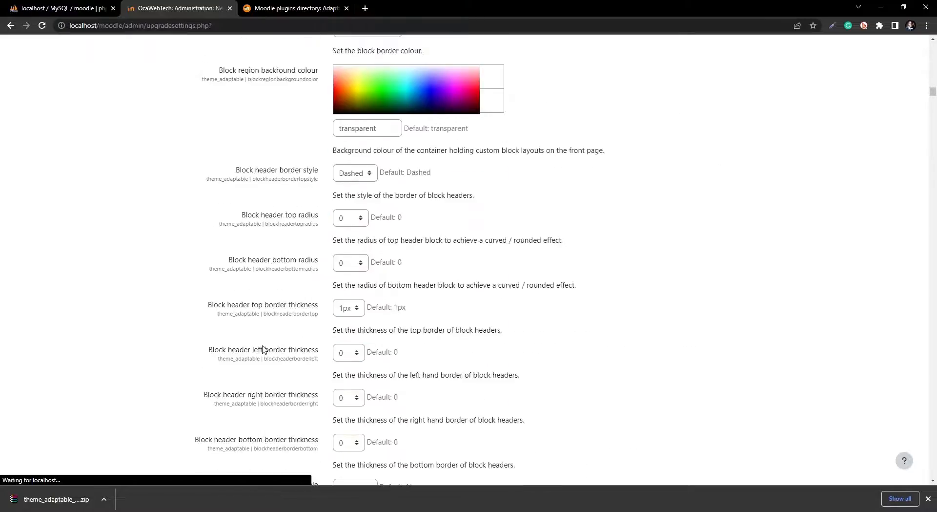
pyautogui.scroll(-20, 264, 349)
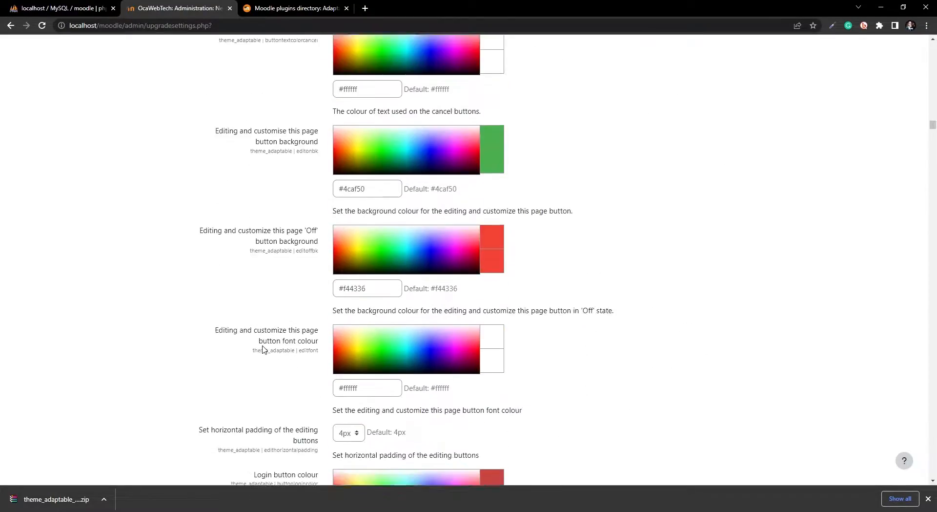
pyautogui.scroll(-20, 258, 345)
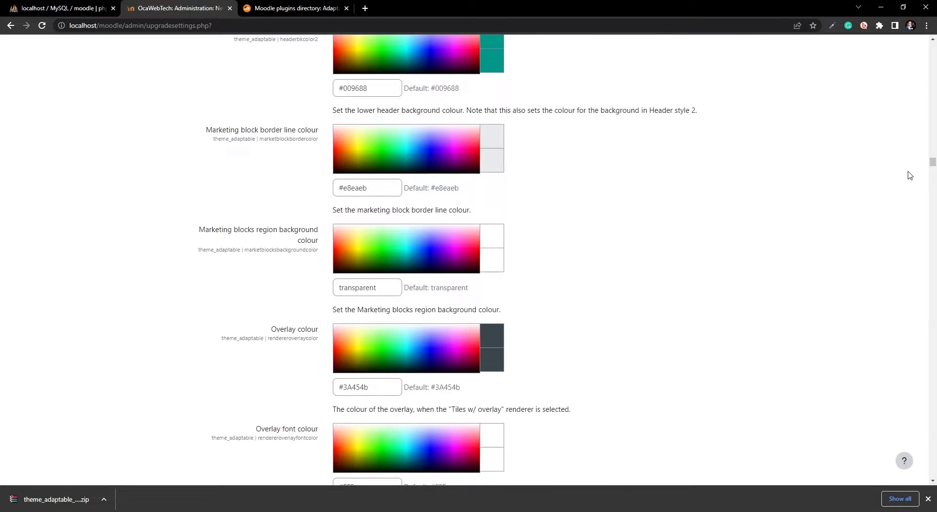
pyautogui.moveTo(933, 161); pyautogui.dragTo(913, 479)
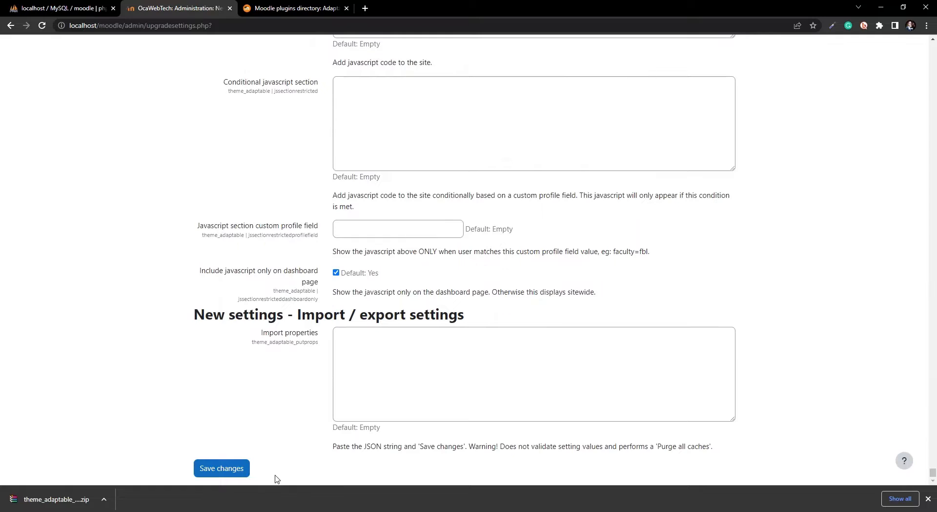
pyautogui.click(239, 471)
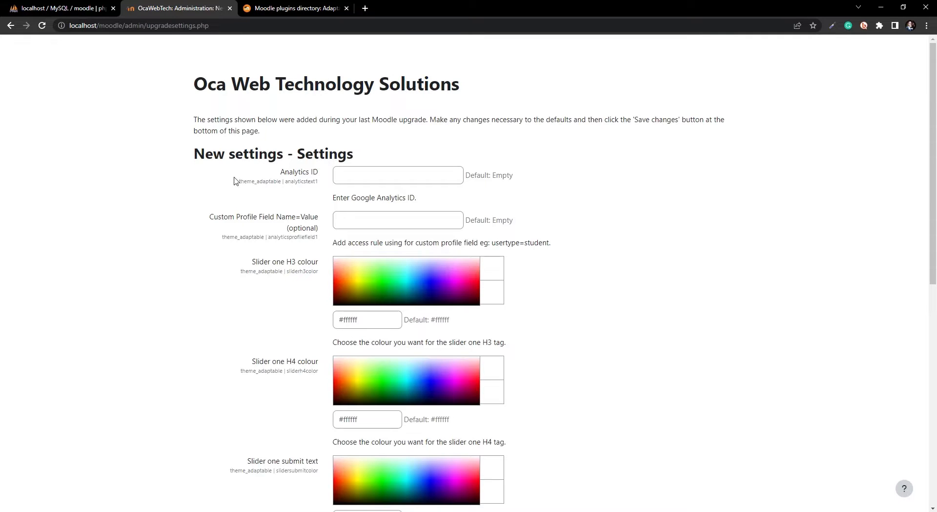
pyautogui.scroll(-9, 223, 270)
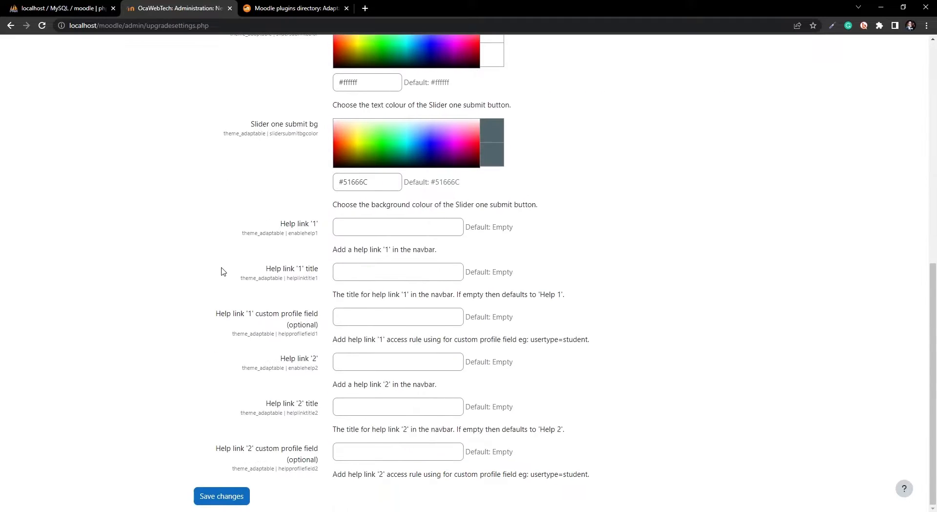
pyautogui.scroll(9, 214, 486)
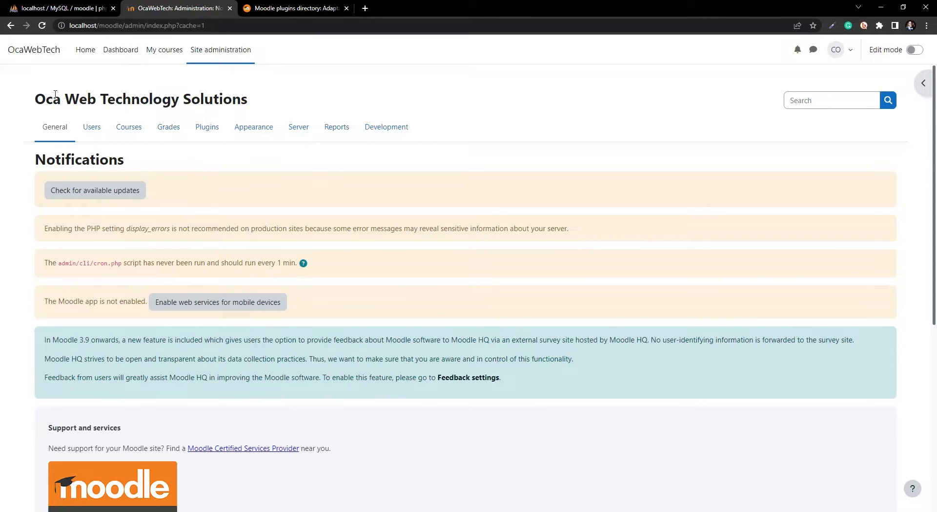
# Open the theme selector in the site's appearance administration and set Adaptable as the theme for the default device.
pyautogui.click(247, 135)
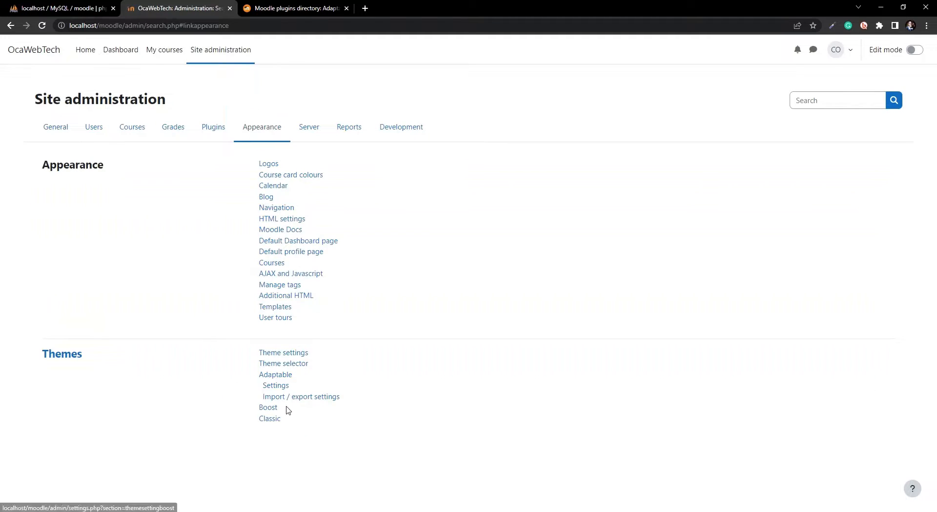
pyautogui.click(296, 367)
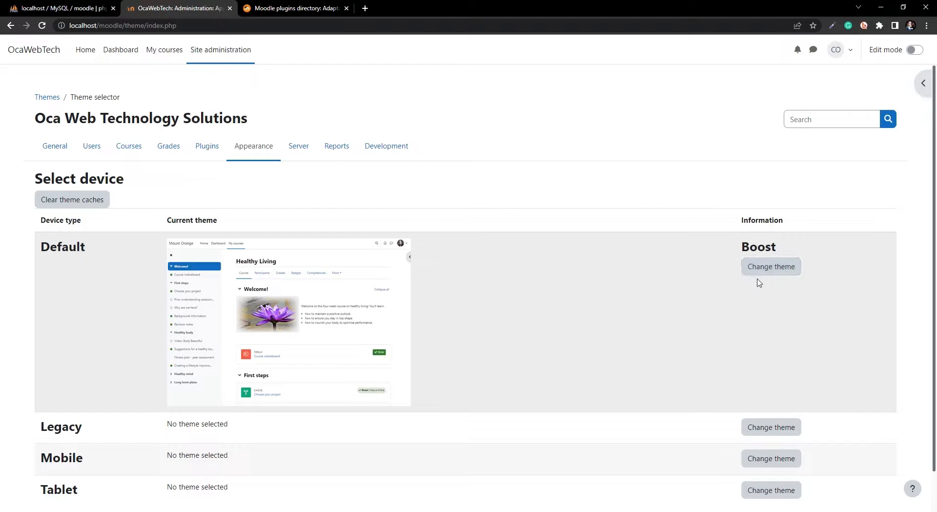
pyautogui.click(763, 273)
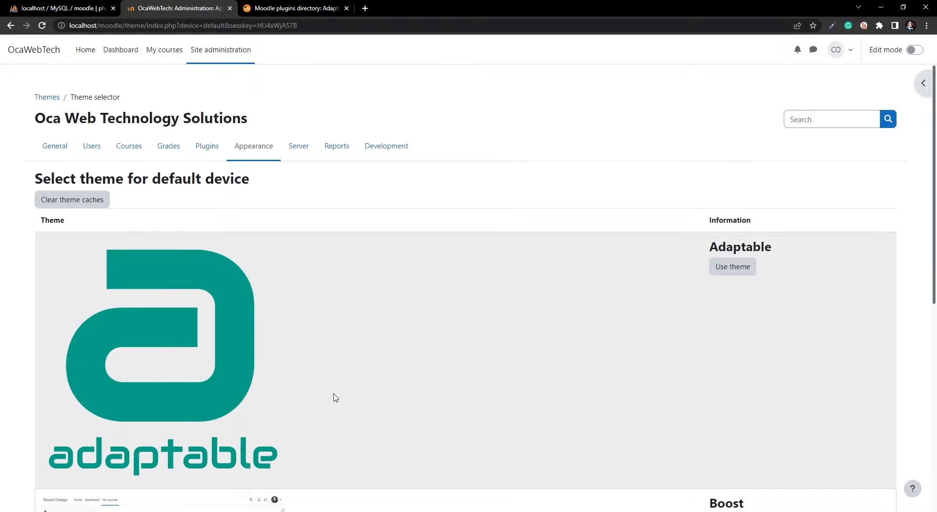
pyautogui.scroll(-5, 337, 394)
pyautogui.scroll(4, 383, 310)
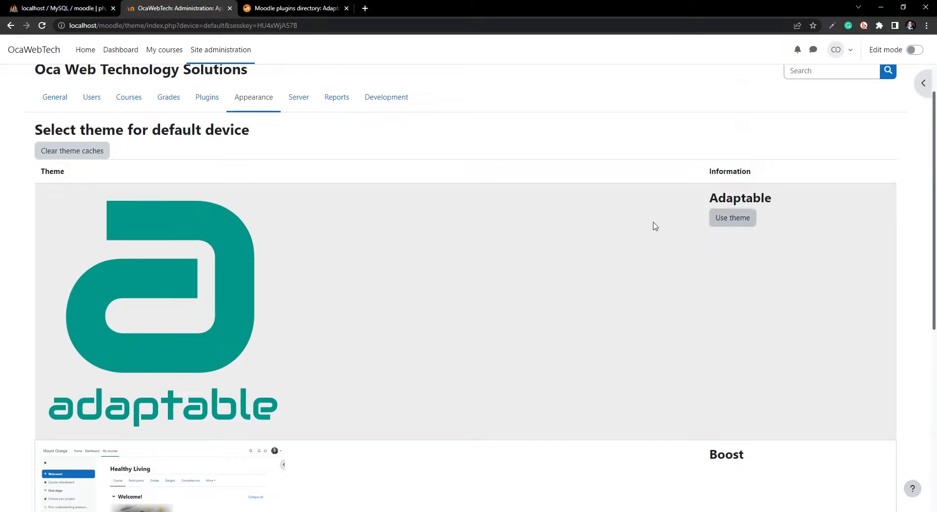
pyautogui.click(724, 223)
pyautogui.scroll(-5, 272, 286)
pyautogui.scroll(-2, 363, 323)
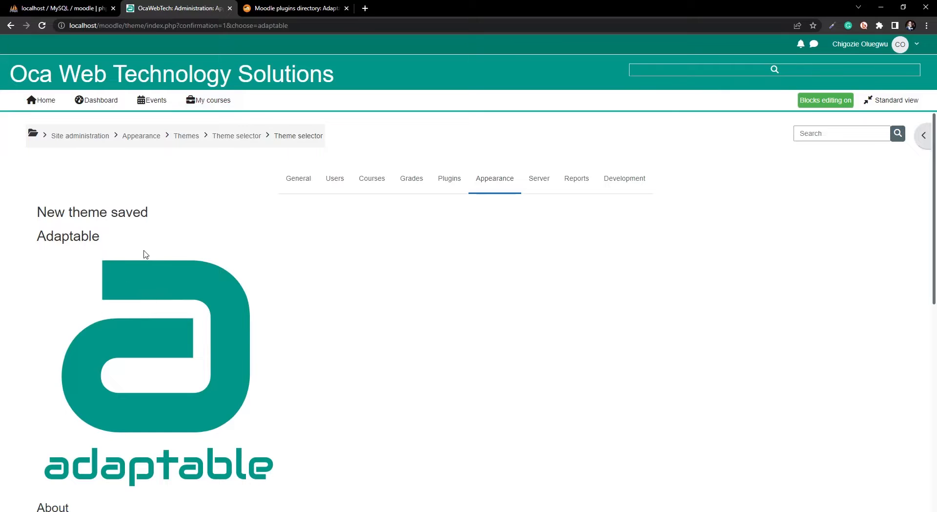
# Read through the saved theme's about, credits and support information, and continue to the device list.
pyautogui.scroll(-7, 165, 289)
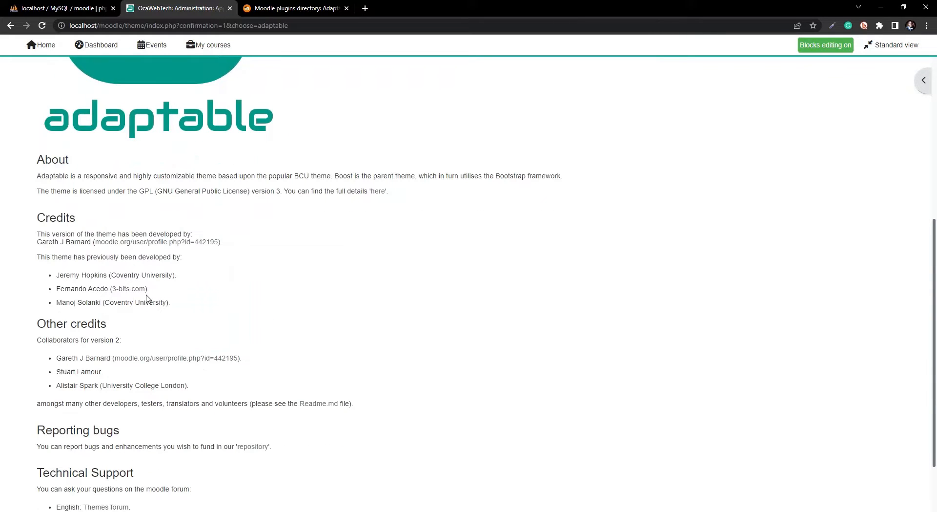
pyautogui.scroll(-2, 103, 369)
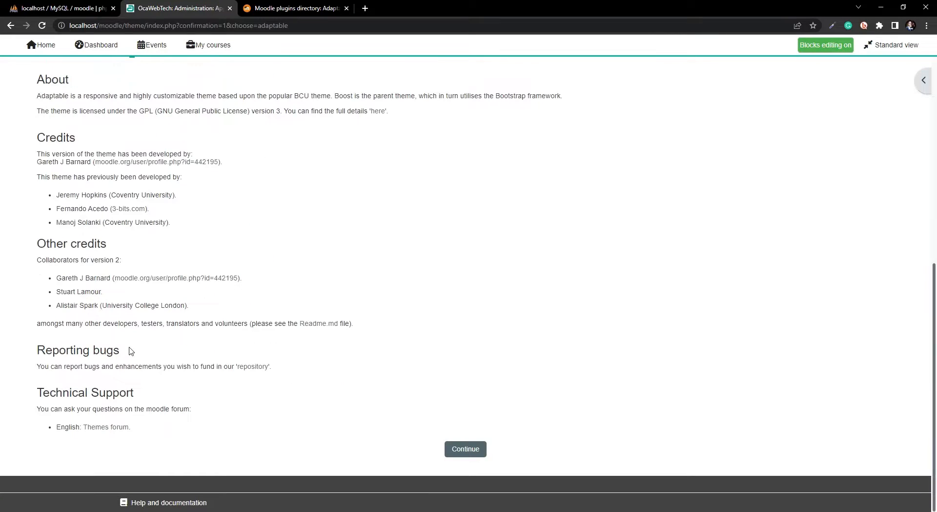
pyautogui.scroll(2, 131, 351)
pyautogui.scroll(-2, 516, 475)
pyautogui.click(466, 449)
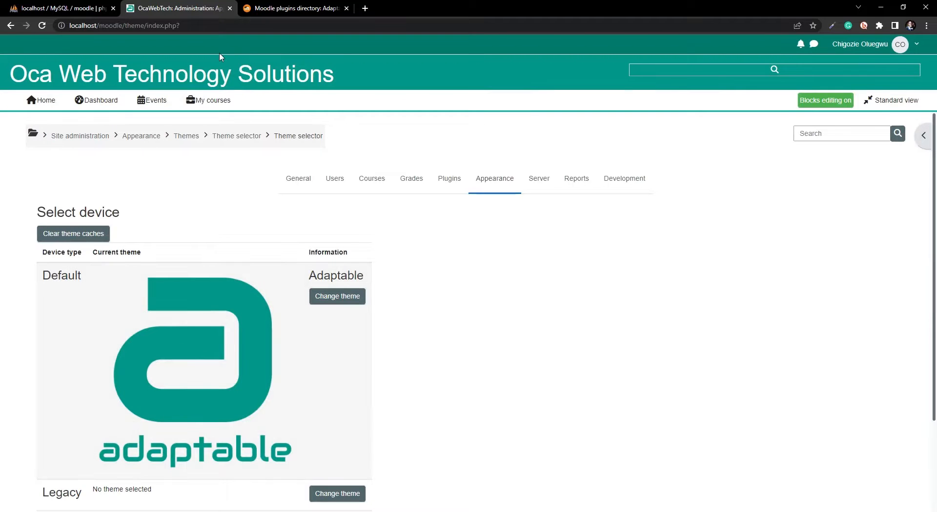
# Open the site's home page and examine the notice about blocks visible only to admin users.
pyautogui.click(32, 99)
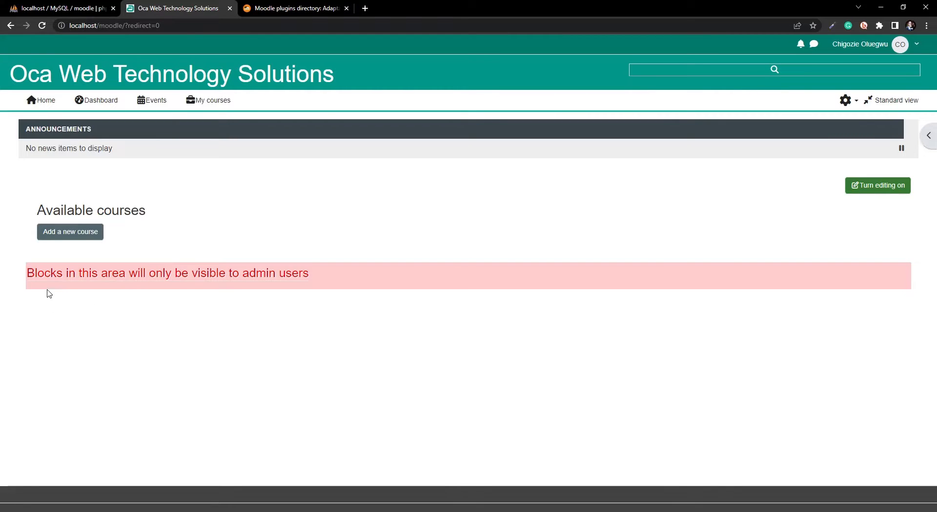
pyautogui.moveTo(39, 279); pyautogui.dragTo(318, 280)
pyautogui.click(78, 289)
pyautogui.moveTo(302, 276)
pyautogui.mouseDown()
pyautogui.moveTo(38, 254)
pyautogui.moveTo(25, 274)
pyautogui.moveTo(316, 278)
pyautogui.mouseUp()
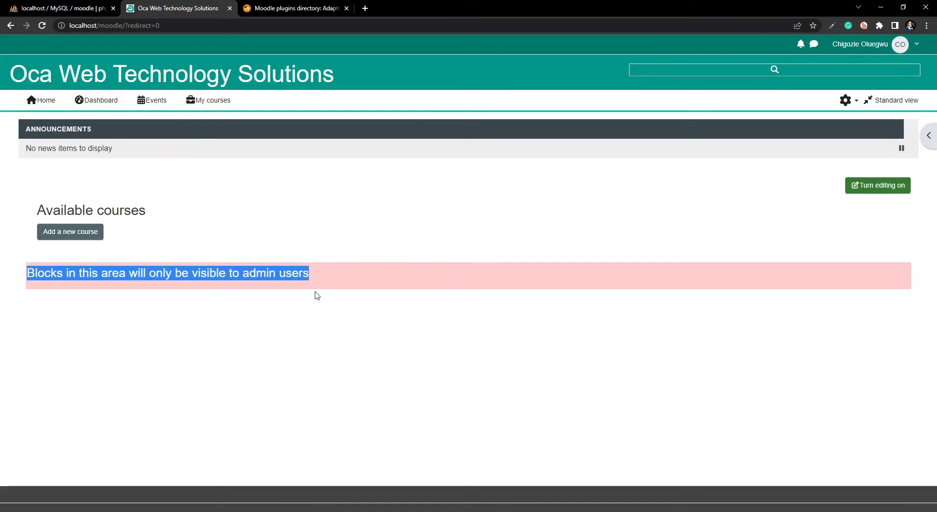
pyautogui.click(99, 296)
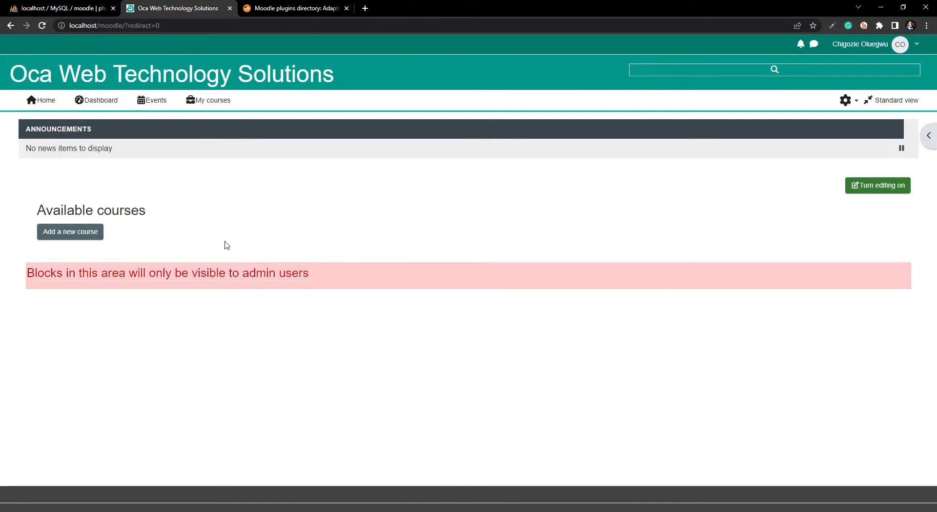
# Inspect the site title in the home page header and expand the course search box.
pyautogui.moveTo(8, 75); pyautogui.dragTo(322, 75)
pyautogui.click(260, 213)
pyautogui.click(773, 71)
pyautogui.click(686, 213)
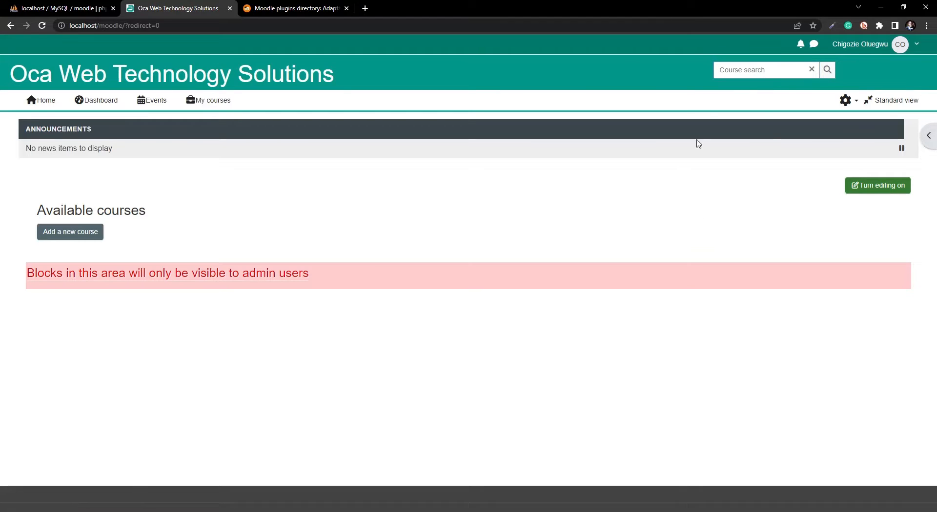